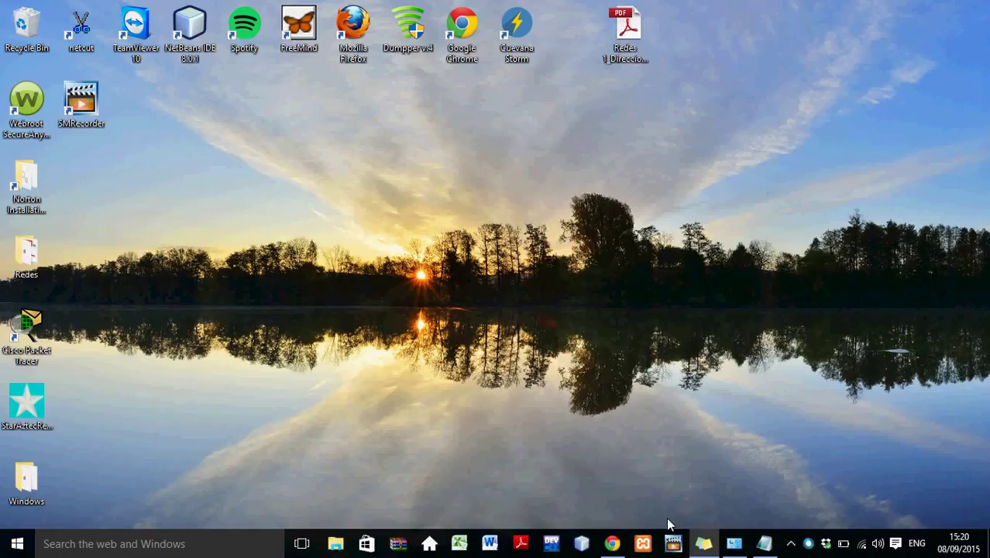
Step: View the XAMPP download options for Windows, Linux and OS X on the Apache Friends page in Chrome
{"action": "left_click", "coordinate": [612, 544]}
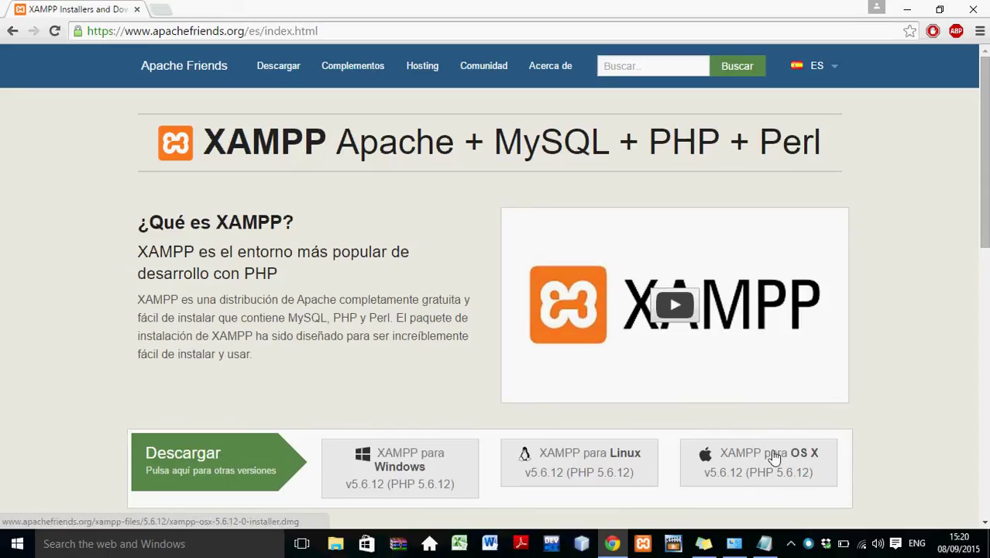
{"action": "left_click", "coordinate": [911, 9]}
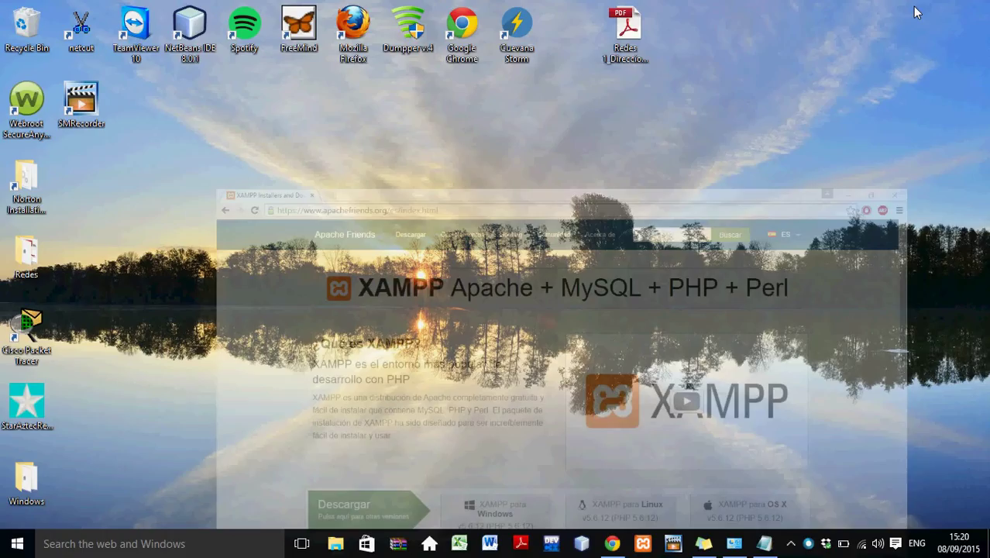
Step: Run xampp-win32-5.6.12-0-VC11-installer from the desktop's Windows folder, continue despite the antivirus and UAC warnings, and keep all components selected
{"action": "double_click", "coordinate": [14, 494]}
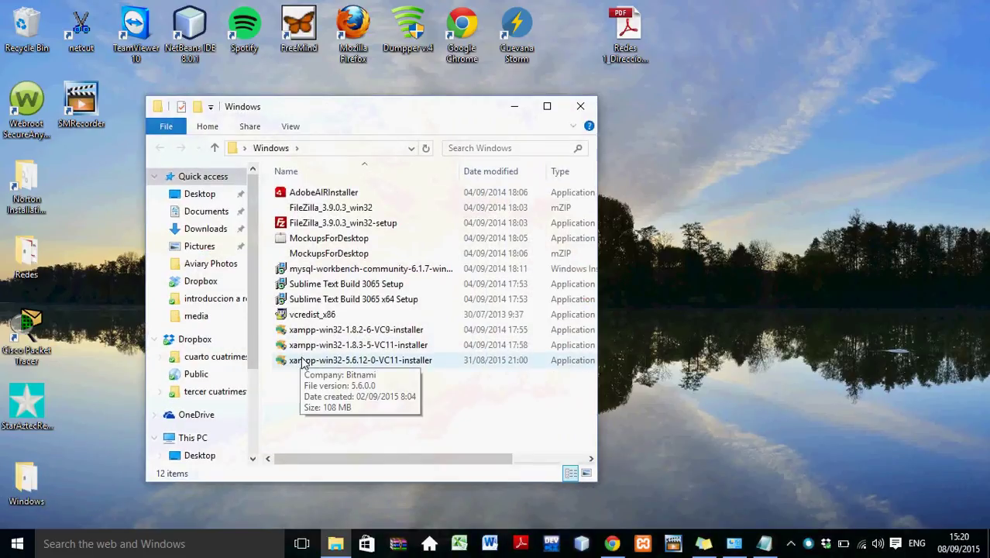
{"action": "double_click", "coordinate": [368, 362]}
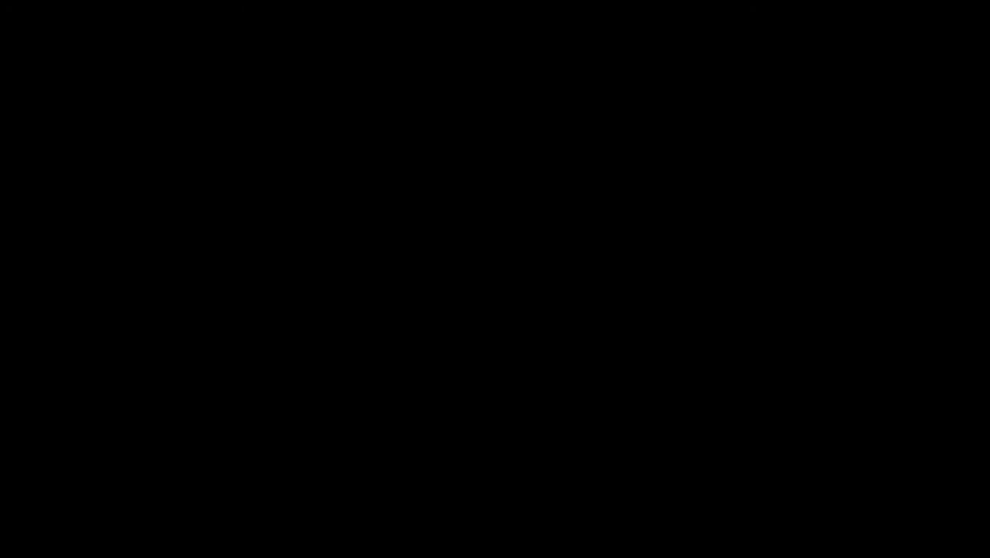
{"action": "left_click", "coordinate": [556, 302]}
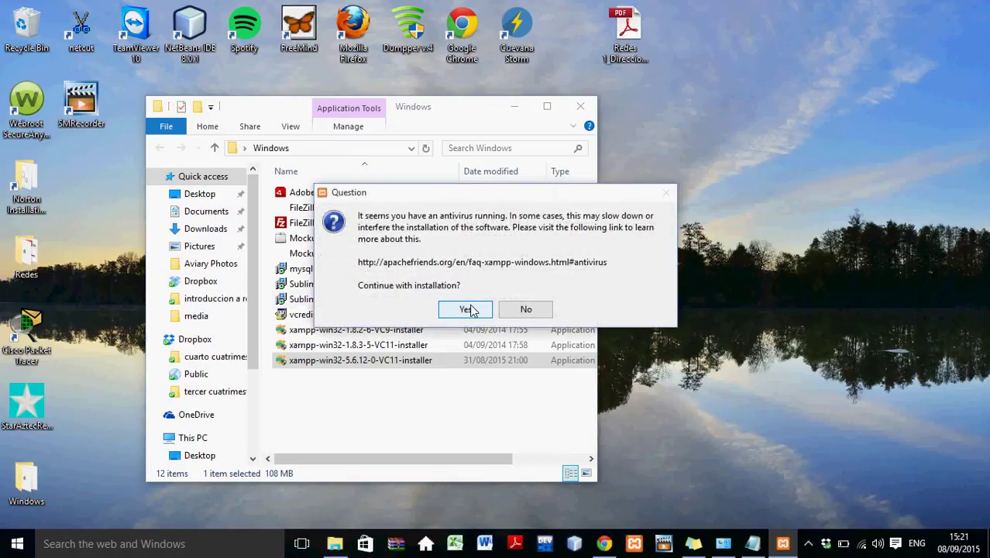
{"action": "left_click", "coordinate": [468, 310]}
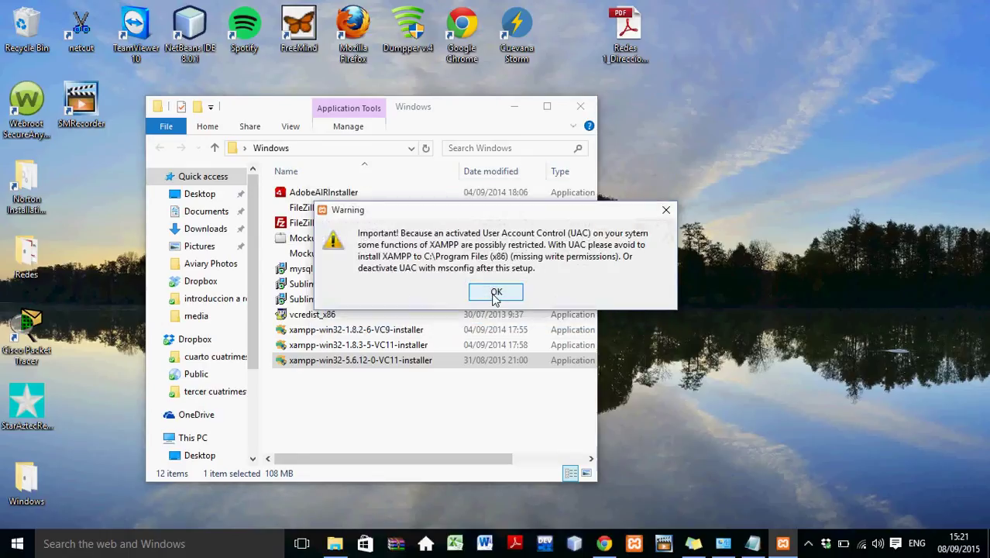
{"action": "left_click", "coordinate": [496, 293]}
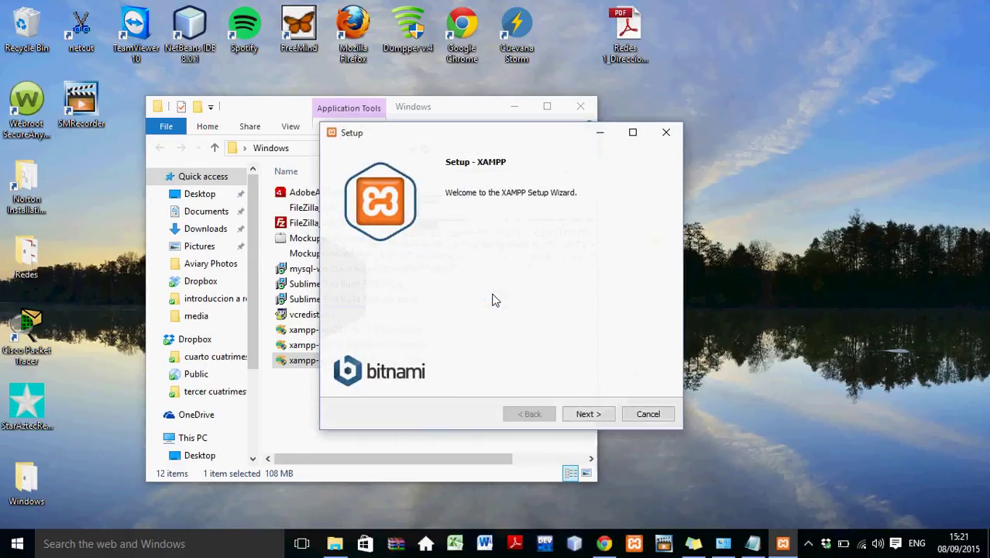
{"action": "left_click", "coordinate": [587, 416]}
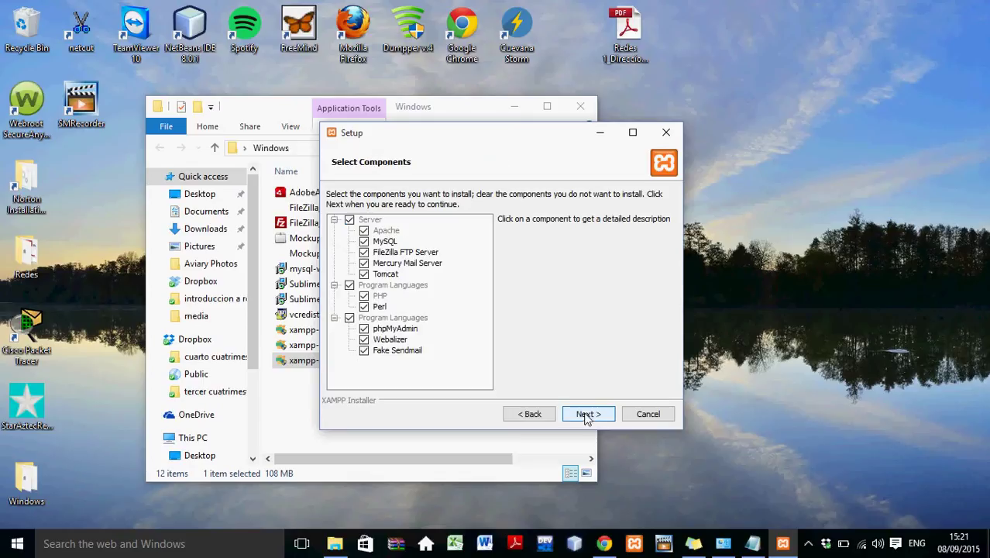
{"action": "left_click", "coordinate": [587, 416]}
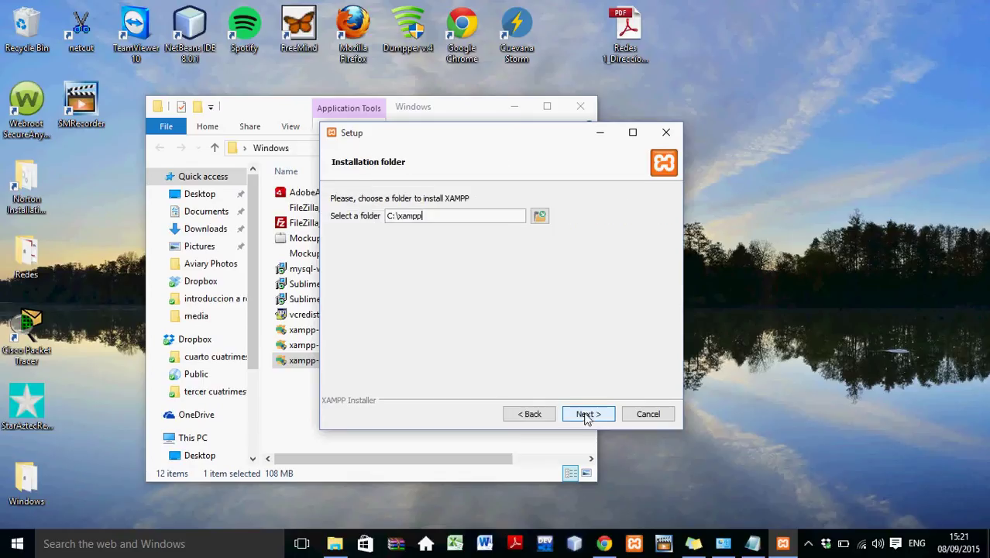
Step: Try to use C:\xampp as the installation folder, and browse the C: drive for another one
{"action": "left_click", "coordinate": [586, 416]}
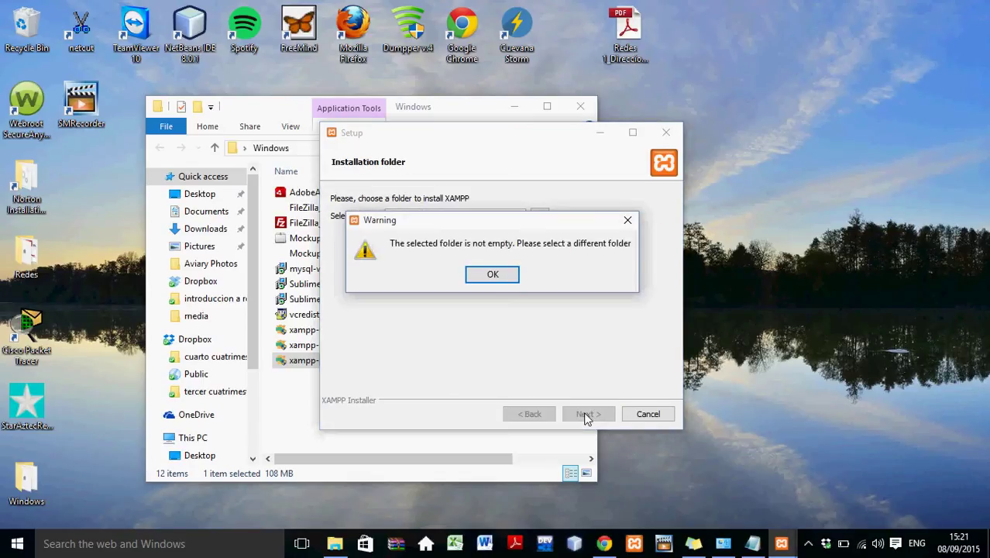
{"action": "left_click", "coordinate": [514, 278]}
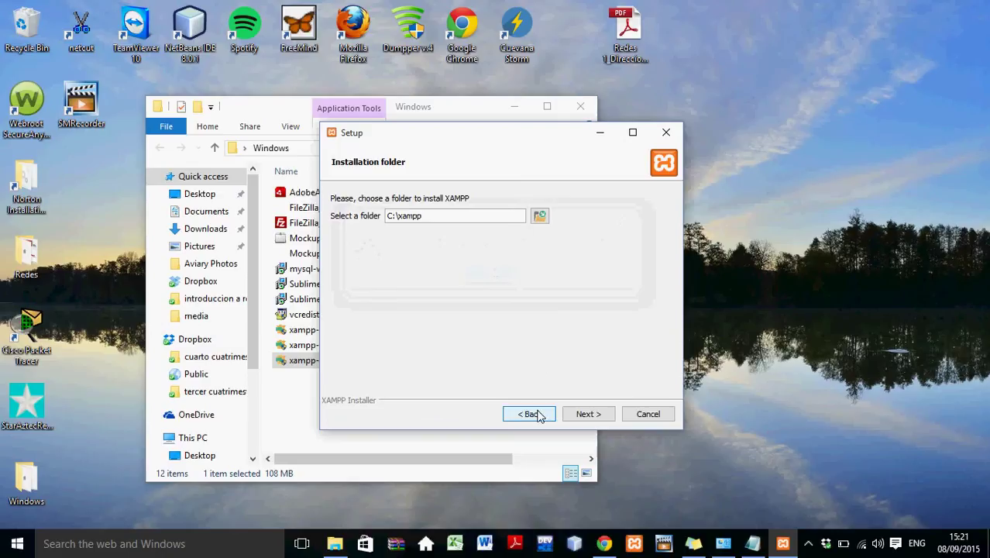
{"action": "left_click", "coordinate": [581, 414]}
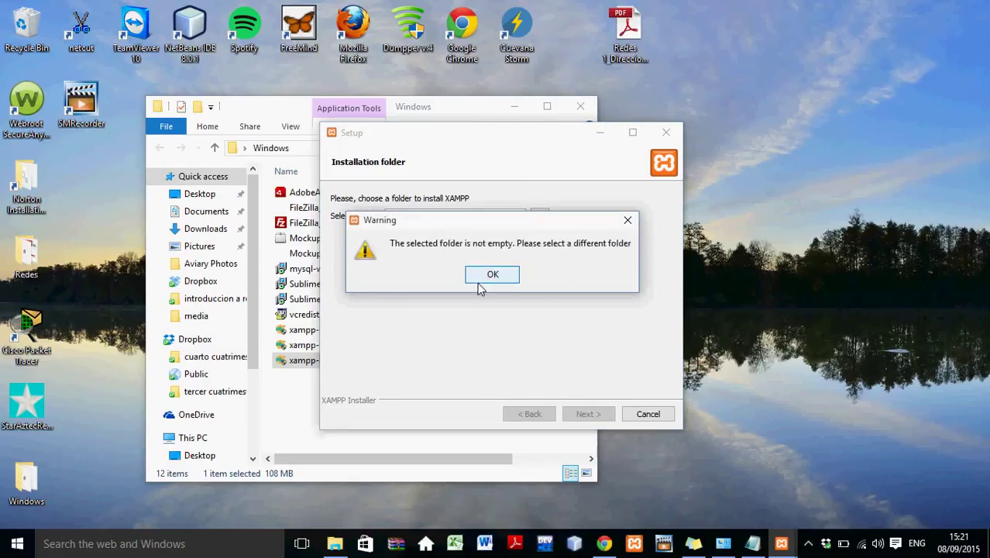
{"action": "left_click", "coordinate": [492, 274]}
{"action": "left_click", "coordinate": [540, 216]}
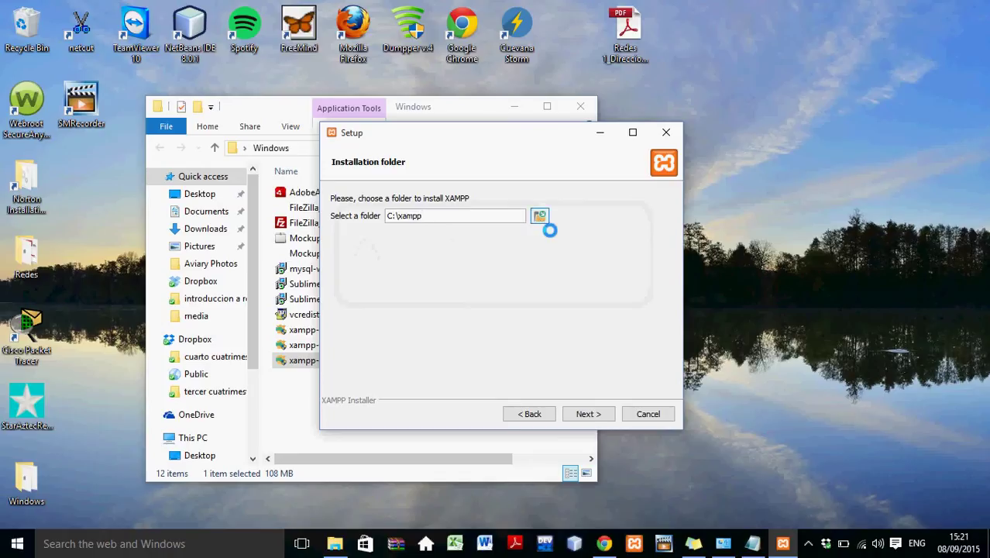
{"action": "scroll", "coordinate": [539, 224], "scroll_direction": "up", "scroll_amount": 3}
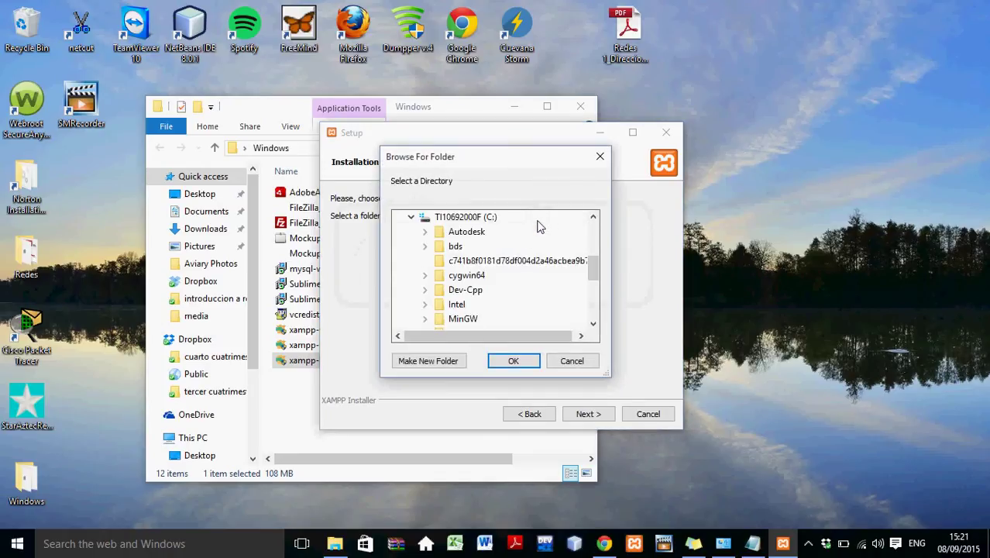
{"action": "left_click", "coordinate": [571, 361]}
Step: Set the XAMPP installation folder to C:\xamppp and accept it
{"action": "left_click", "coordinate": [452, 216]}
{"action": "key", "text": "BackSpace"}
{"action": "type", "text": "ppp"}
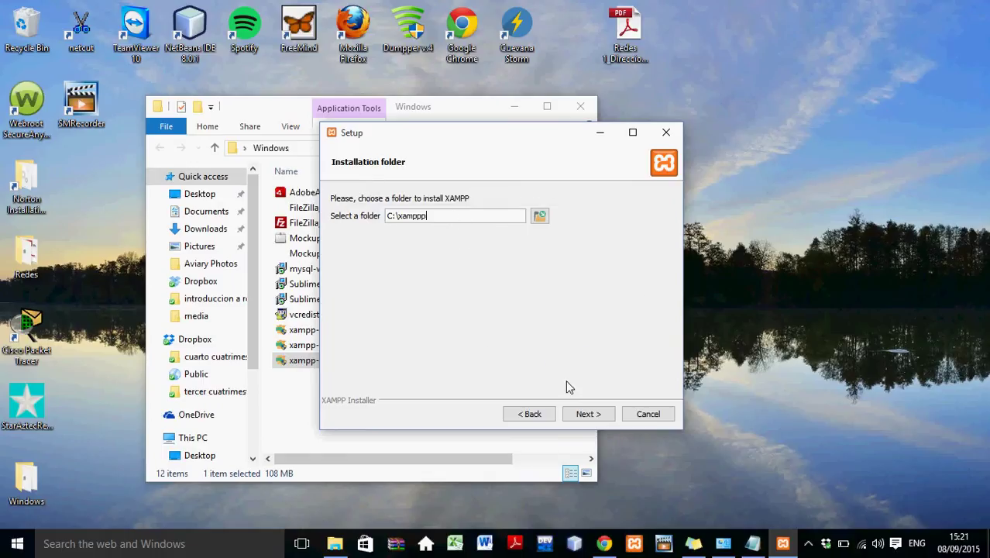
{"action": "left_click", "coordinate": [580, 416]}
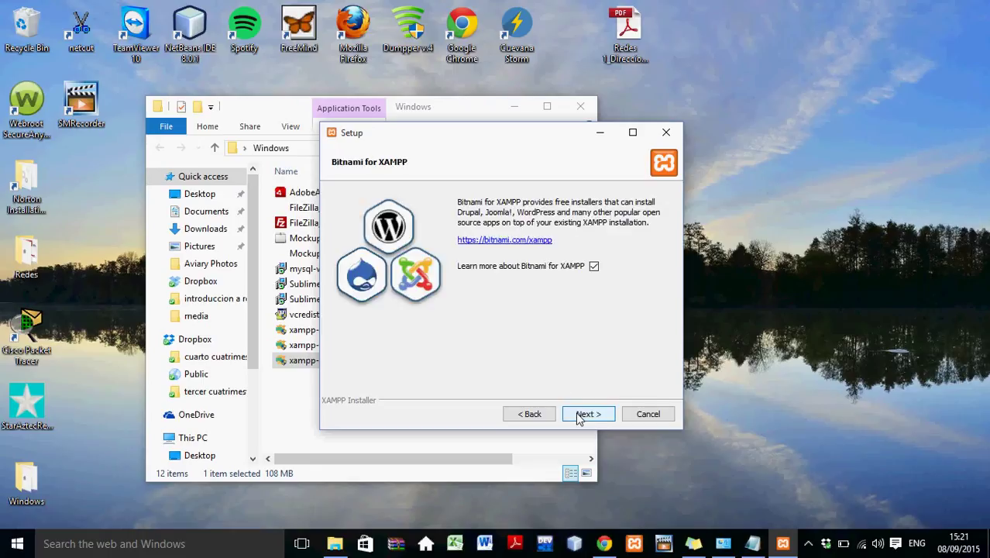
Step: Run the XAMPP installation, dismiss the Bitnami web page, and finish the setup with the option to start the Control Panel kept on
{"action": "left_click", "coordinate": [581, 416]}
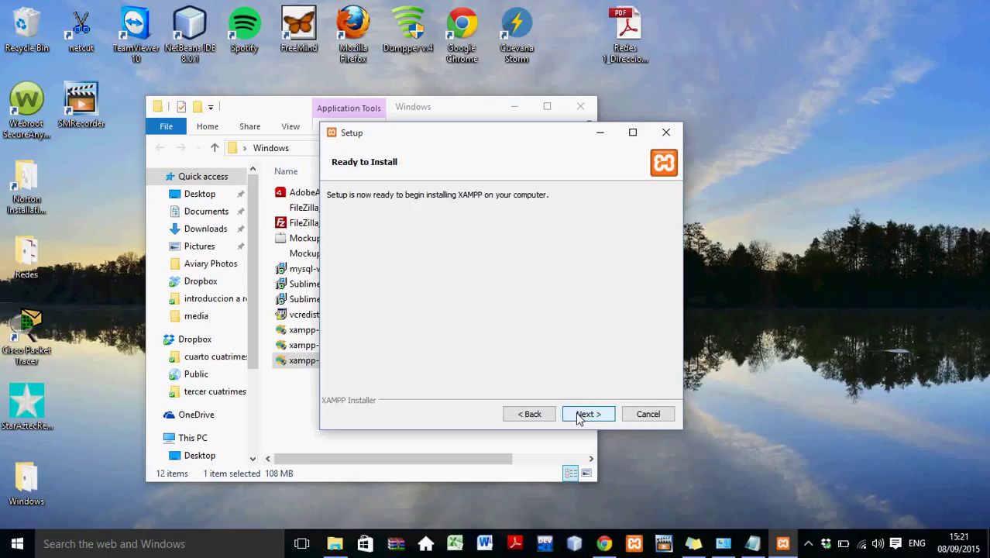
{"action": "left_click", "coordinate": [580, 416]}
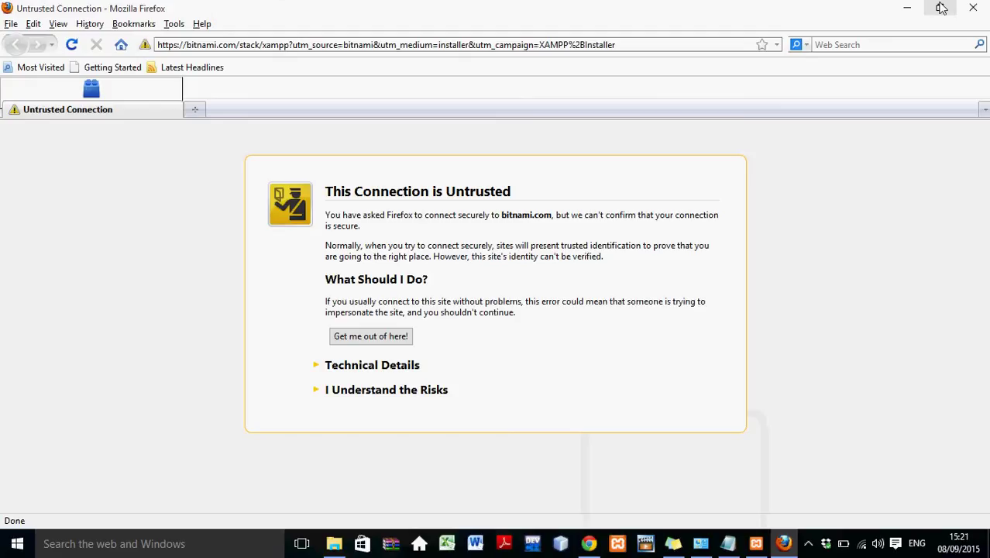
{"action": "left_click", "coordinate": [981, 5]}
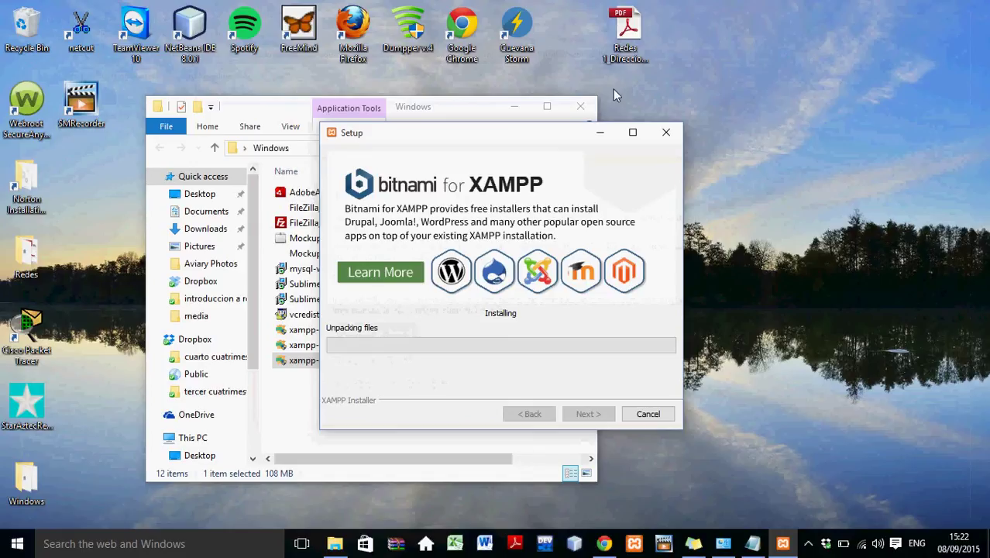
{"action": "left_click", "coordinate": [514, 103]}
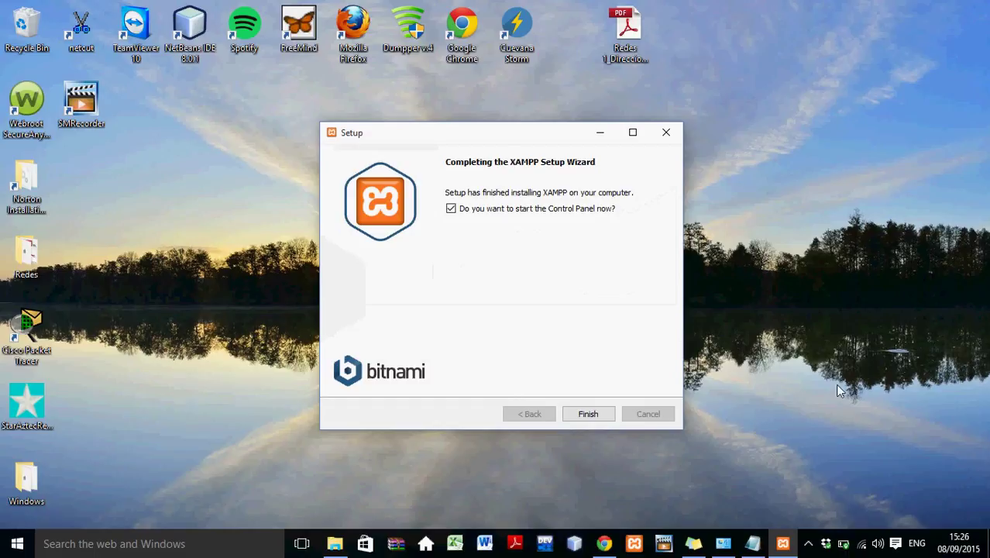
{"action": "left_click", "coordinate": [596, 414]}
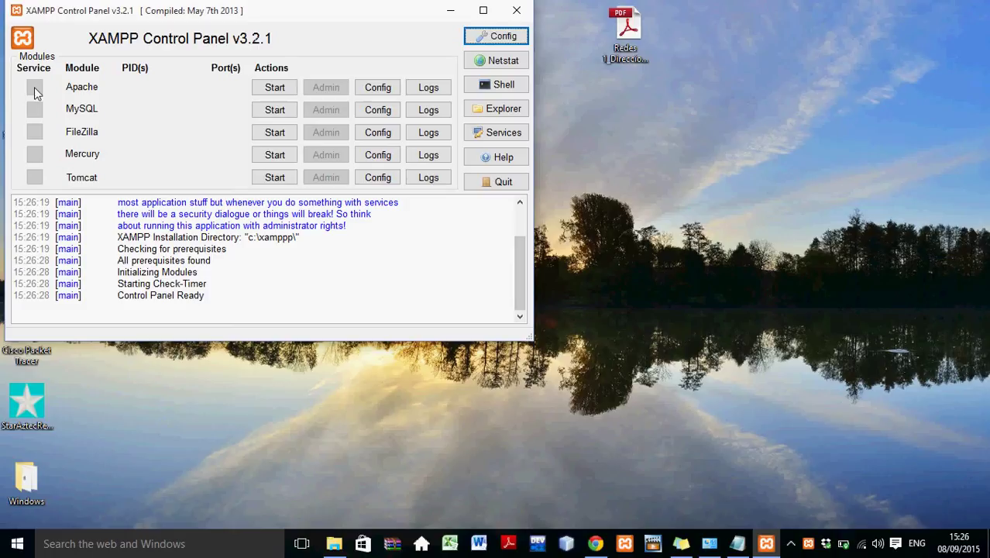
Step: Start the Apache and MySQL modules, allowing both through Windows Firewall on public networks
{"action": "left_click", "coordinate": [275, 88]}
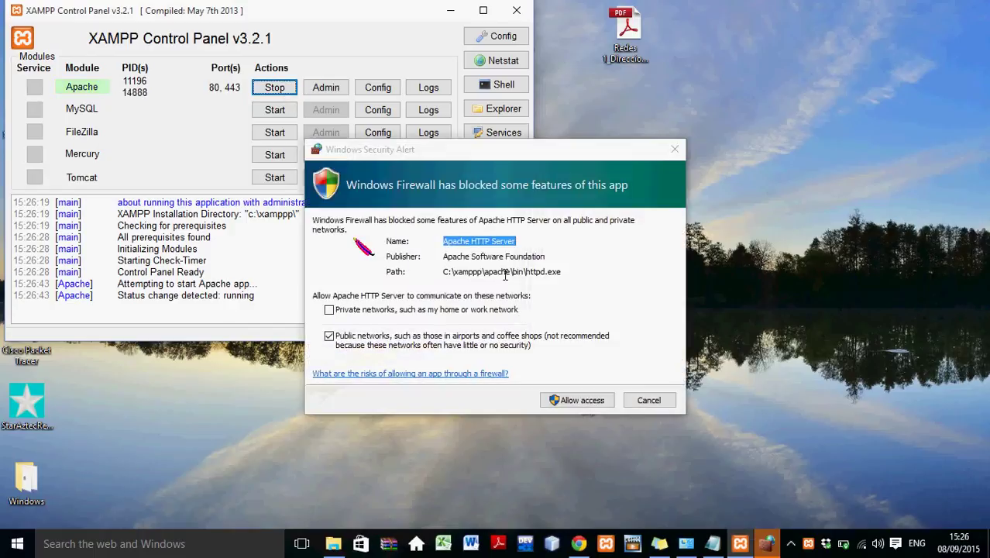
{"action": "left_click", "coordinate": [585, 403]}
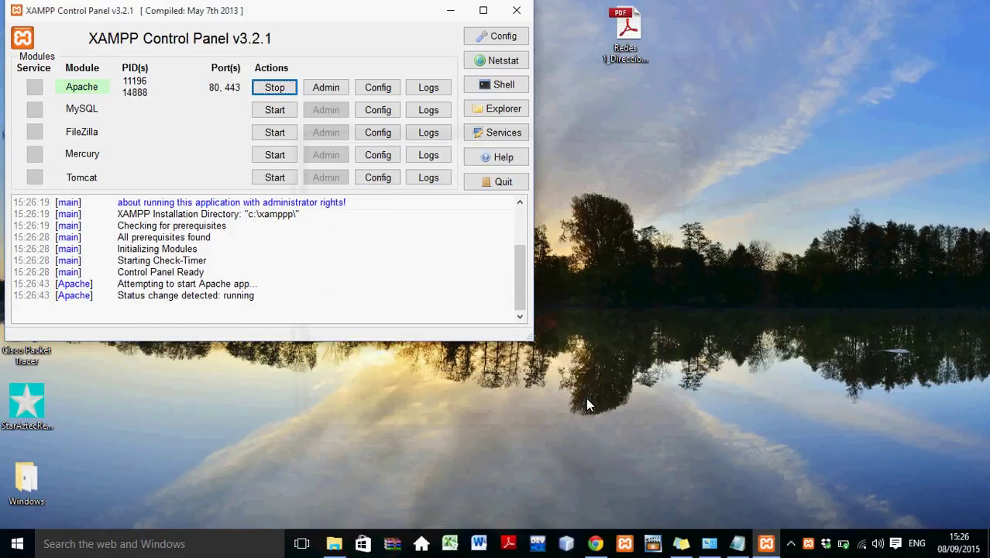
{"action": "left_click", "coordinate": [627, 402]}
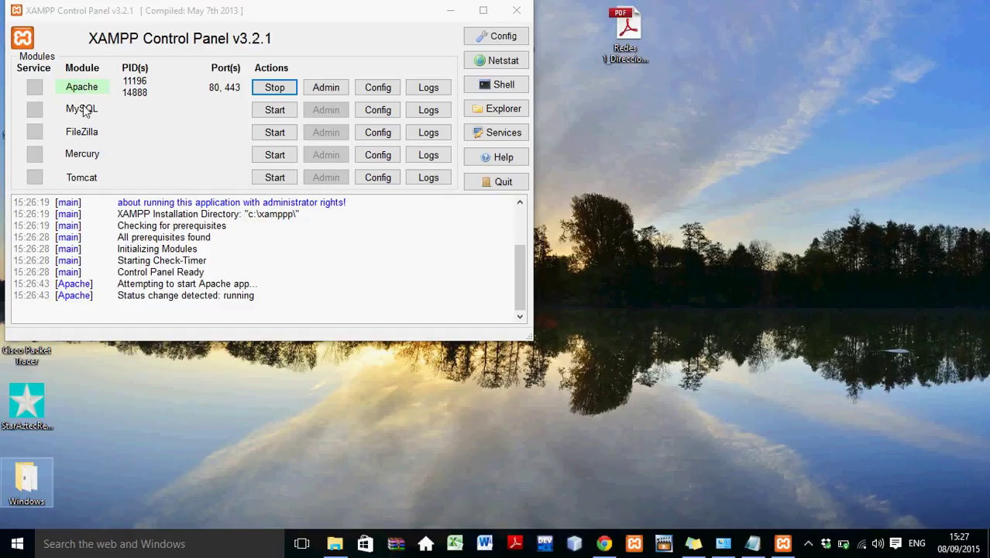
{"action": "left_click", "coordinate": [273, 110]}
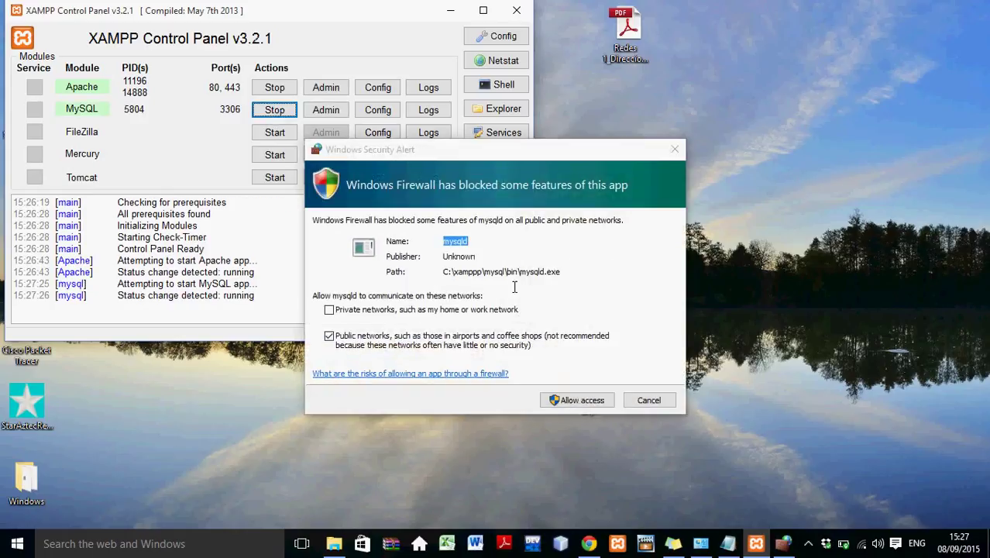
{"action": "left_click", "coordinate": [575, 399]}
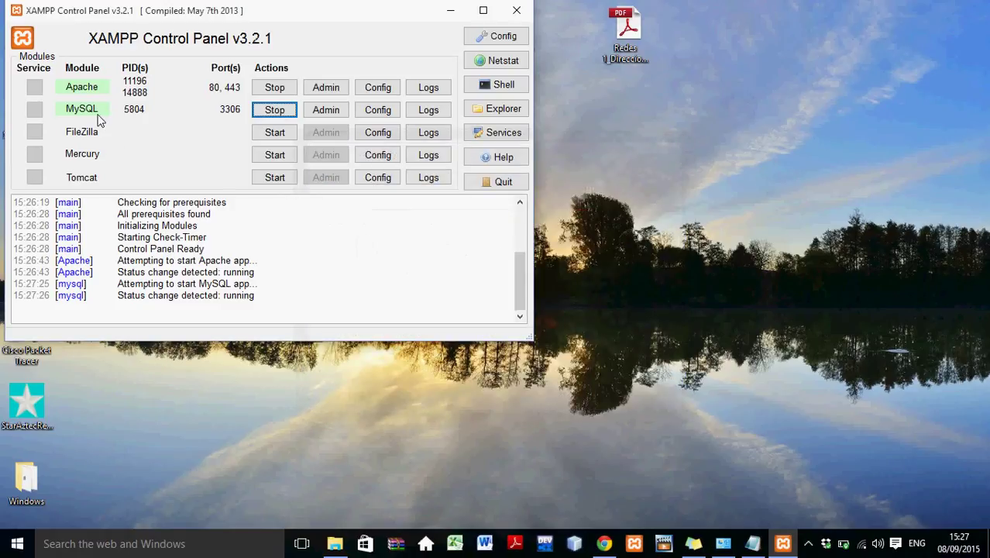
Step: Switch to Chrome, consult the Notepad notes on interfaces web, and enter localhost as the address in a new tab
{"action": "left_click", "coordinate": [604, 543]}
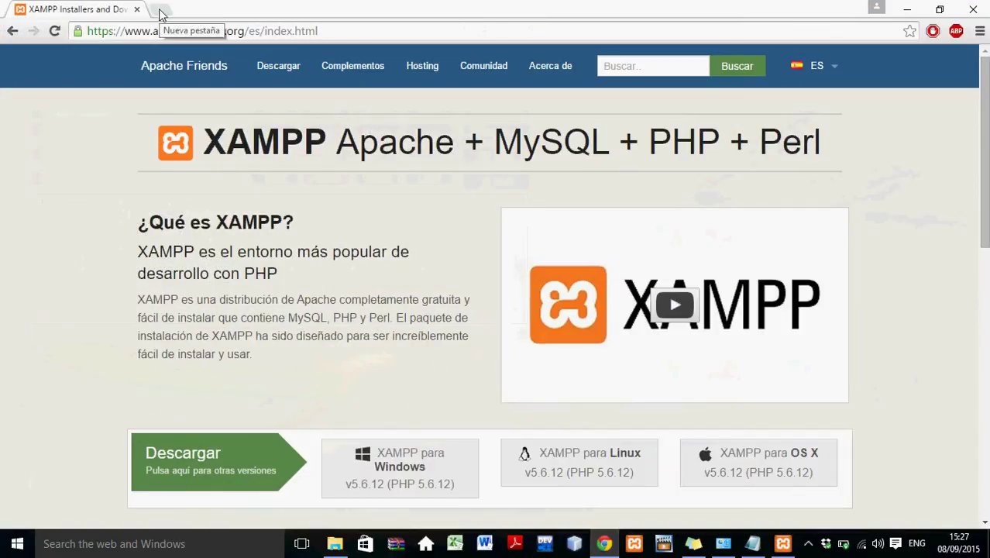
{"action": "left_click", "coordinate": [159, 11]}
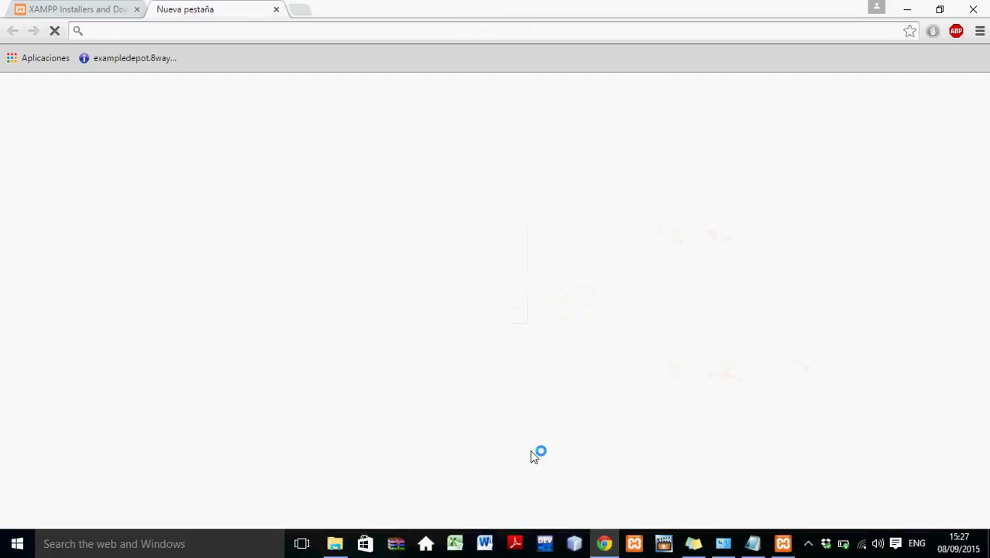
{"action": "left_click", "coordinate": [753, 544]}
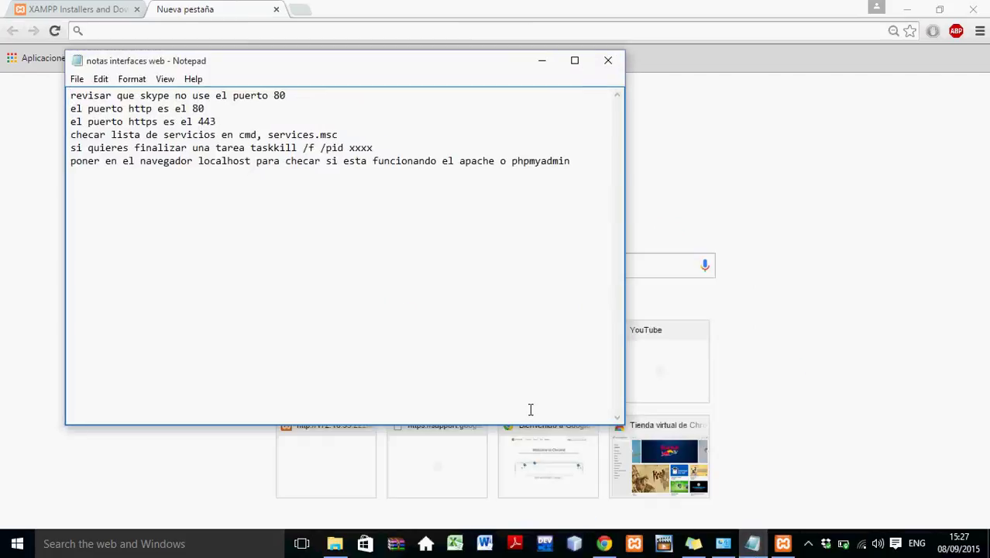
{"action": "left_click", "coordinate": [2, 205]}
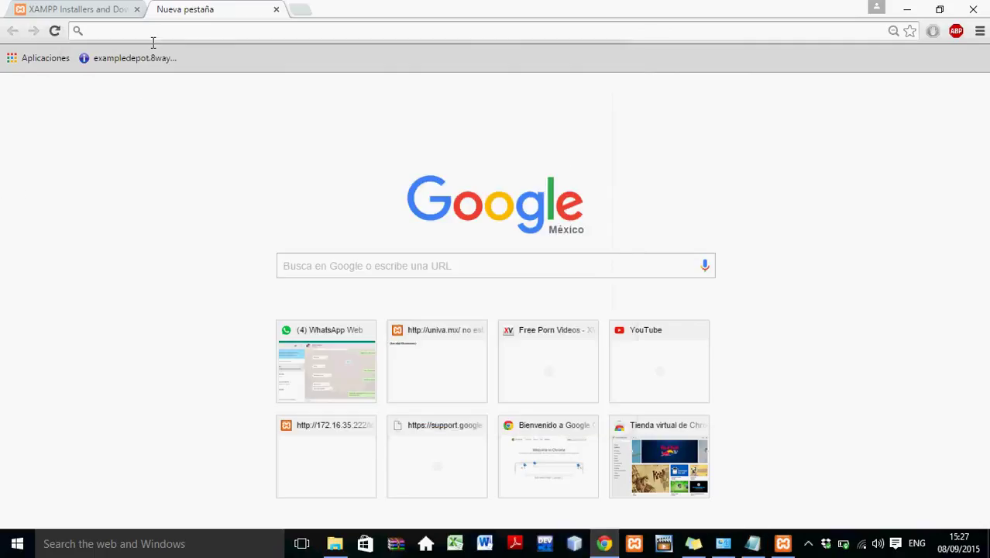
{"action": "type", "text": "loc"}
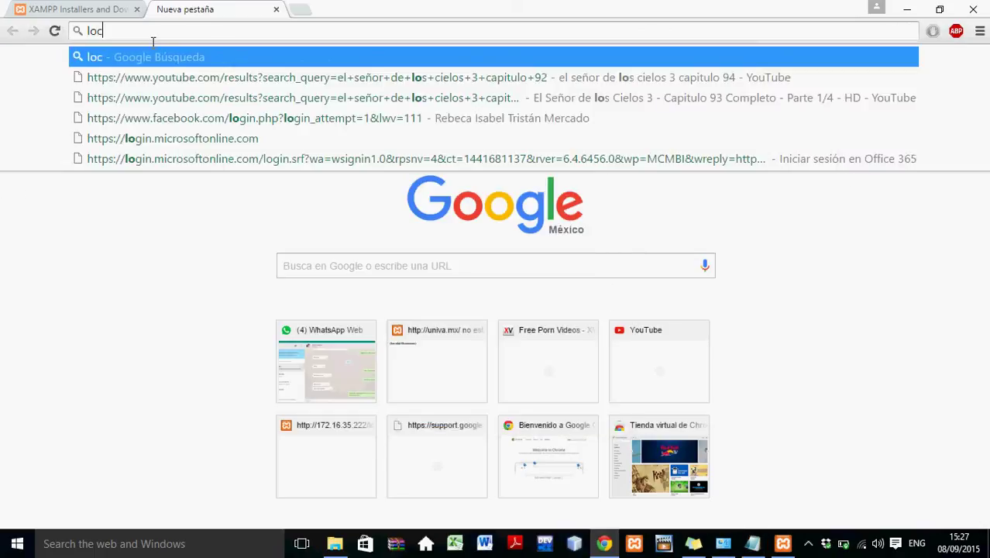
{"action": "type", "text": "alhost"}
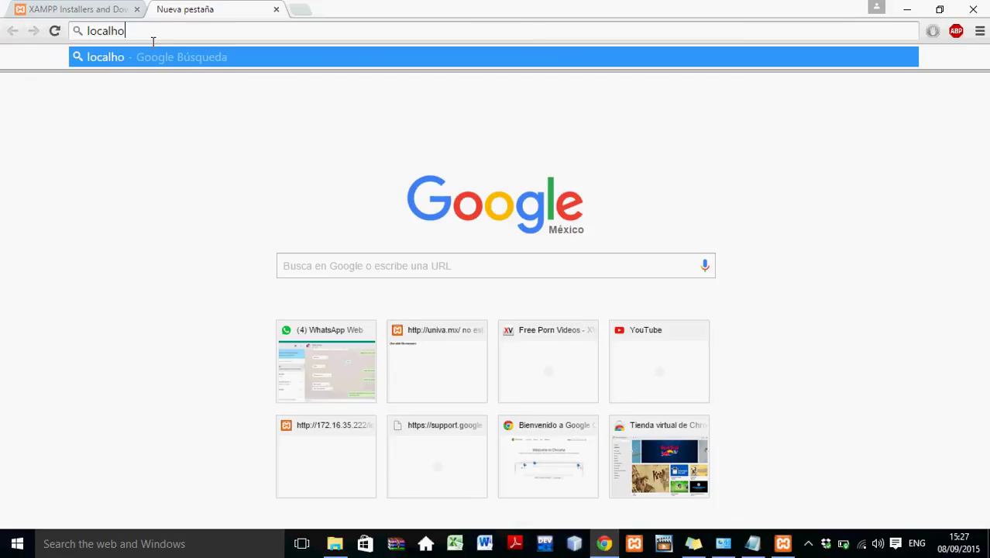
{"action": "left_click", "coordinate": [106, 10]}
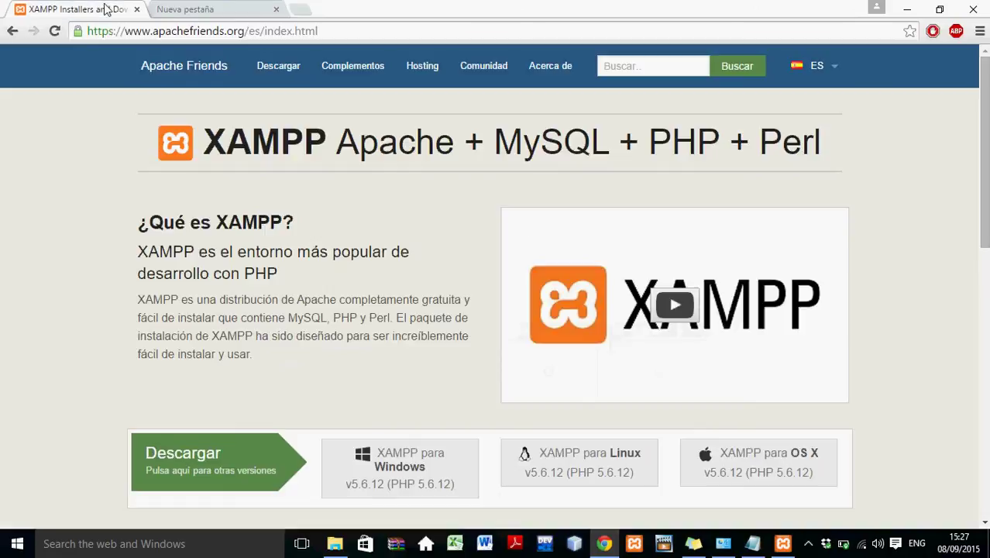
{"action": "left_click", "coordinate": [212, 7]}
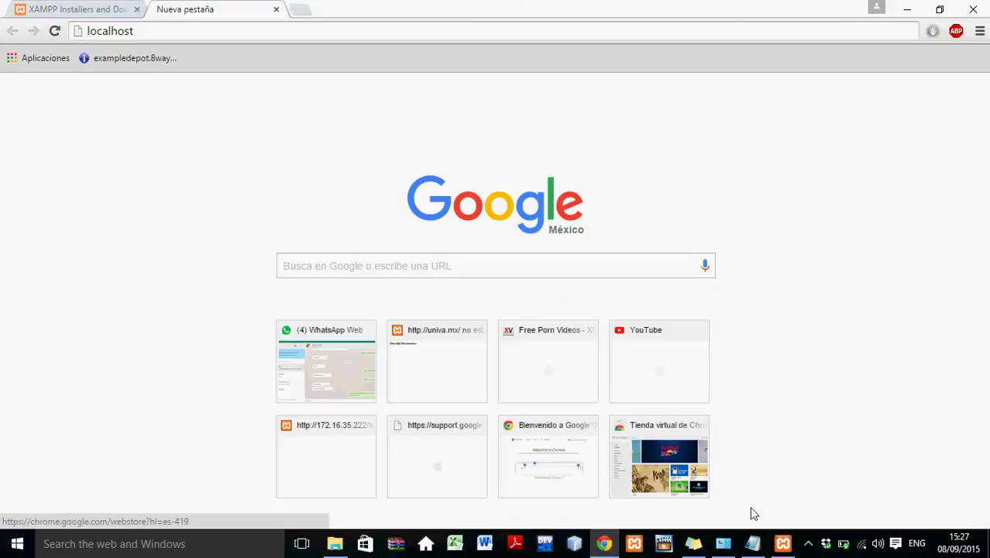
{"action": "mouse_move", "coordinate": [724, 550]}
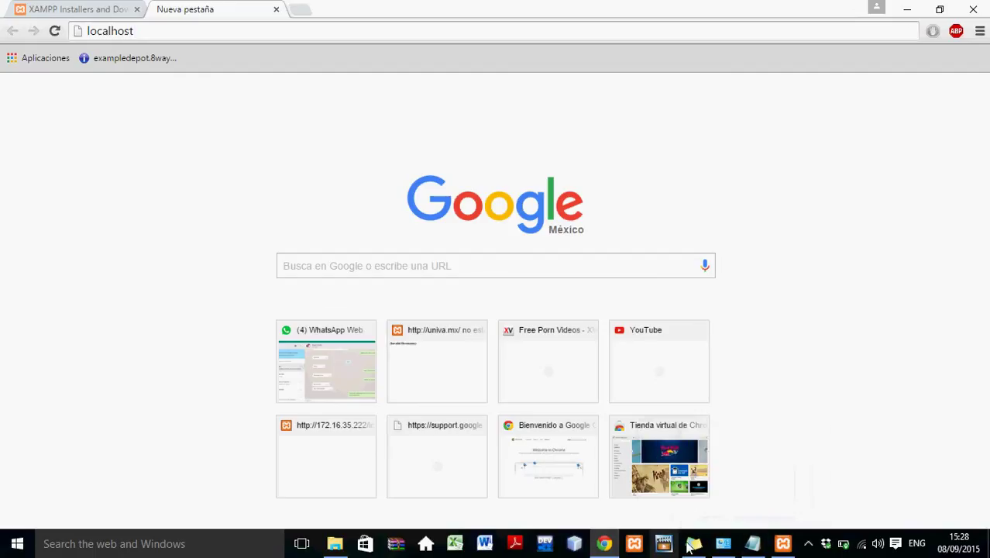
Step: Check the Apache and MySQL modules in the XAMPP Control Panel, then return to Chrome and load localhost
{"action": "left_click", "coordinate": [777, 548]}
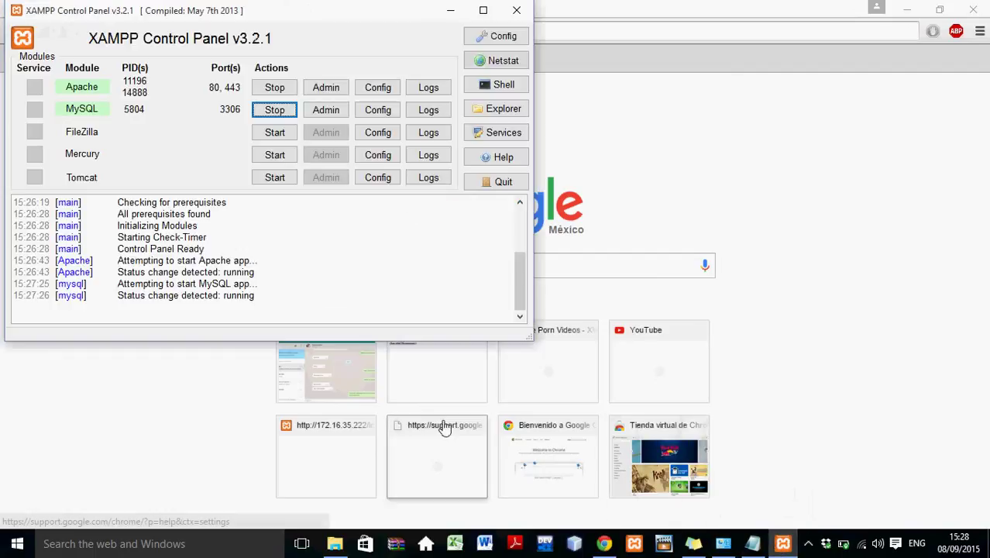
{"action": "left_click", "coordinate": [240, 407]}
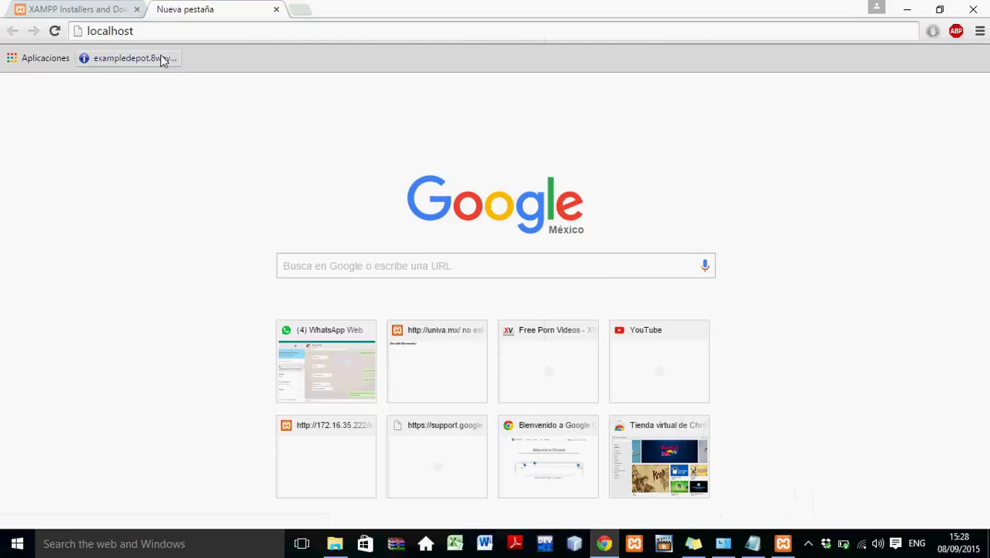
{"action": "left_click", "coordinate": [177, 33]}
{"action": "key", "text": "Return"}
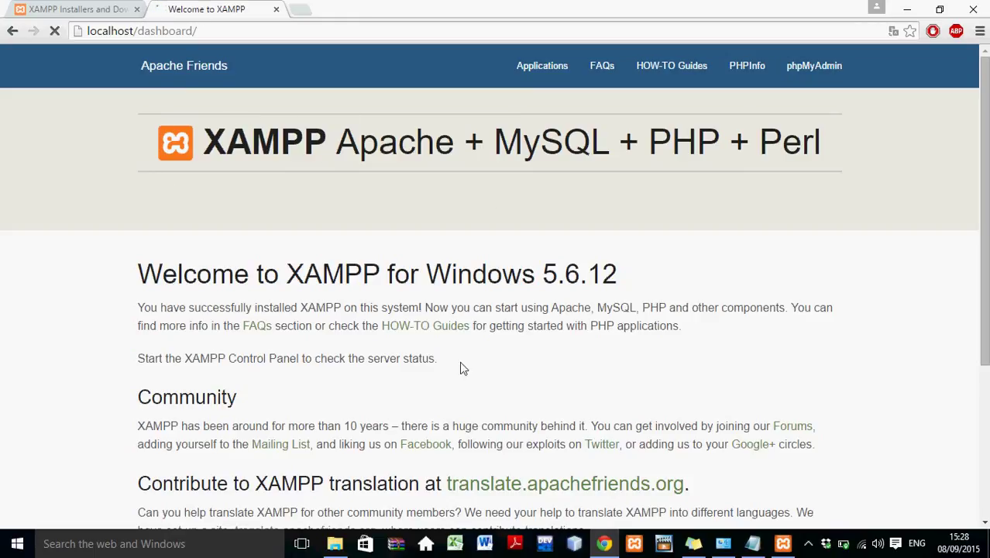
Step: Open a new browser tab and consult the Notepad notes on interfaces web again
{"action": "mouse_move", "coordinate": [603, 546]}
{"action": "left_click", "coordinate": [303, 12]}
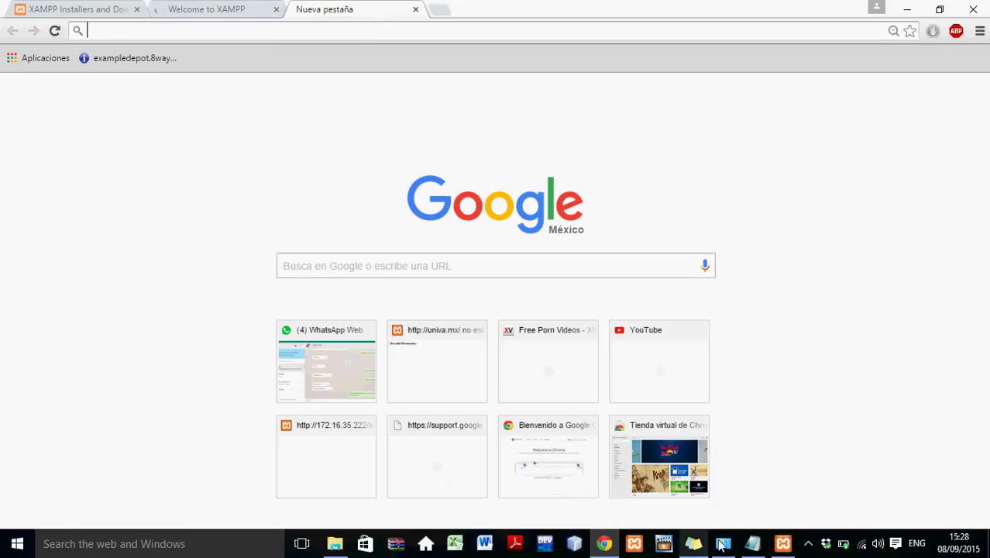
{"action": "mouse_move", "coordinate": [746, 544]}
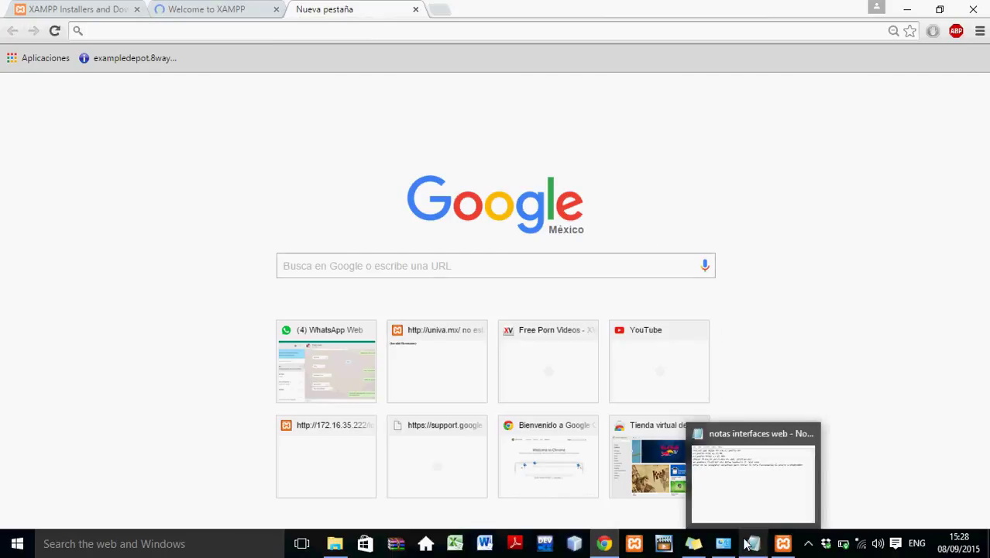
{"action": "left_click", "coordinate": [745, 545]}
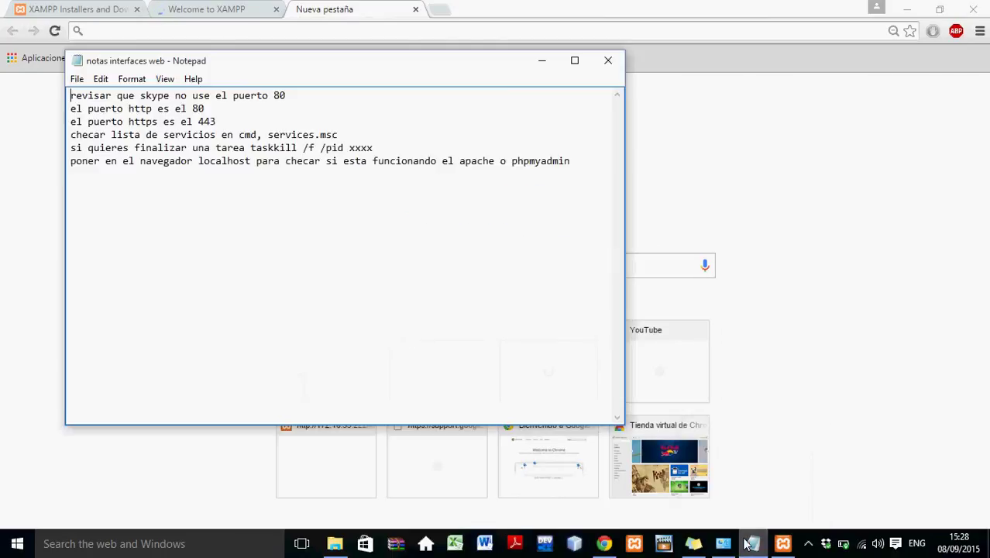
{"action": "left_click", "coordinate": [745, 545]}
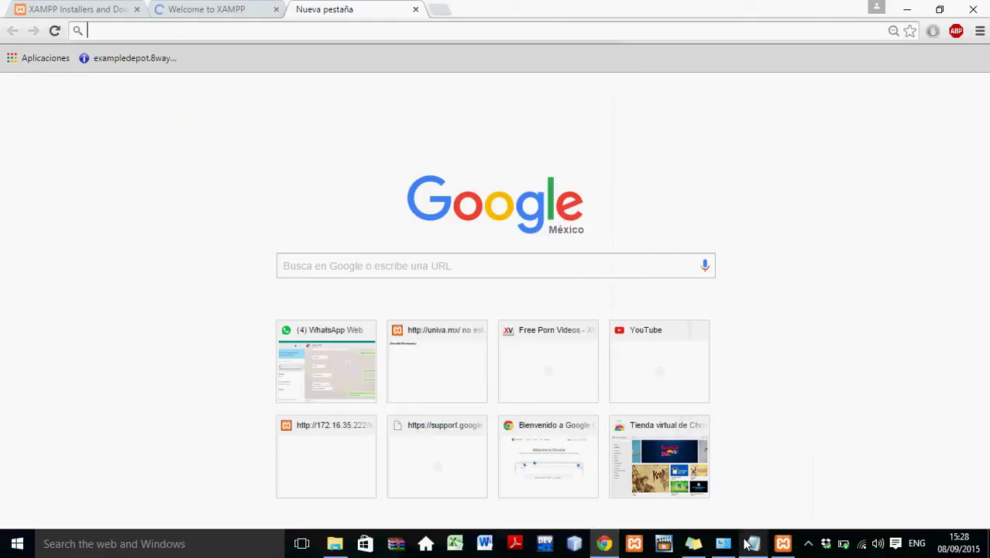
Step: Search Google for phpmyadmin and open the official phpmyadmin.net website from the results
{"action": "type", "text": "ph"}
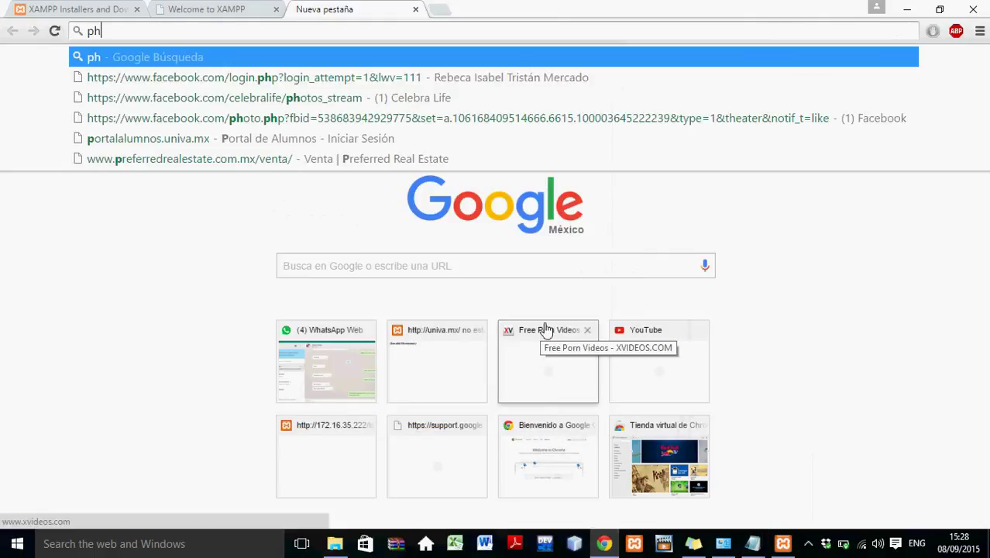
{"action": "type", "text": "pmyadmin"}
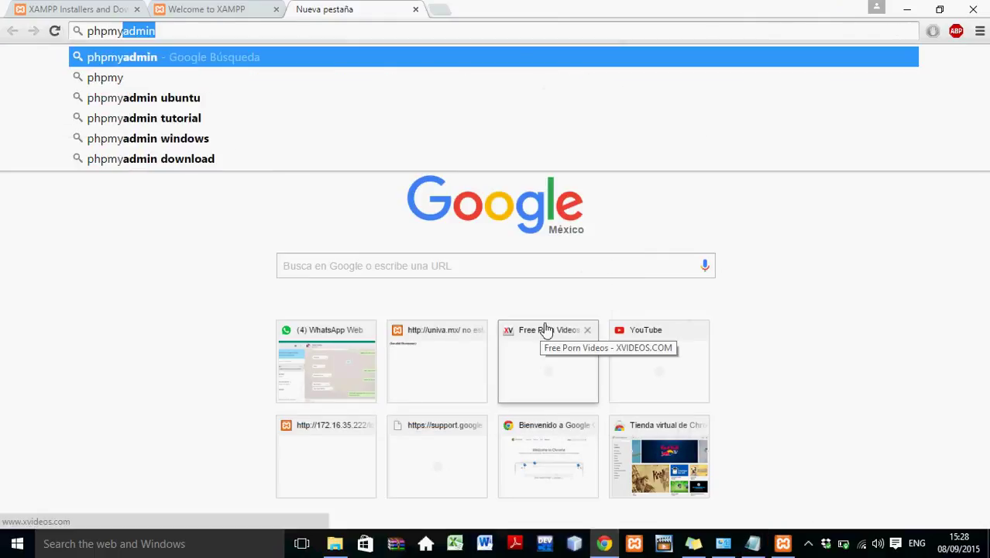
{"action": "key", "text": "Return"}
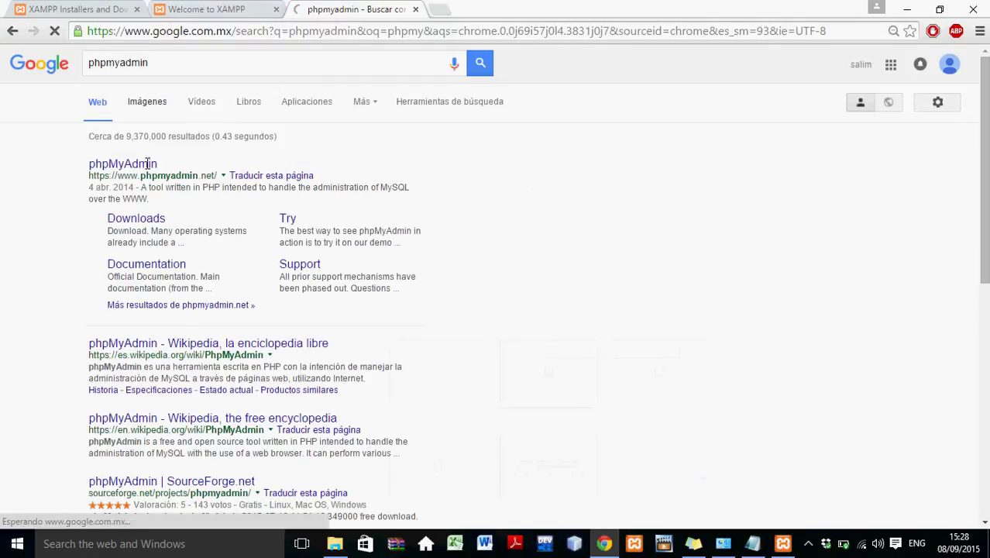
{"action": "left_click", "coordinate": [145, 166]}
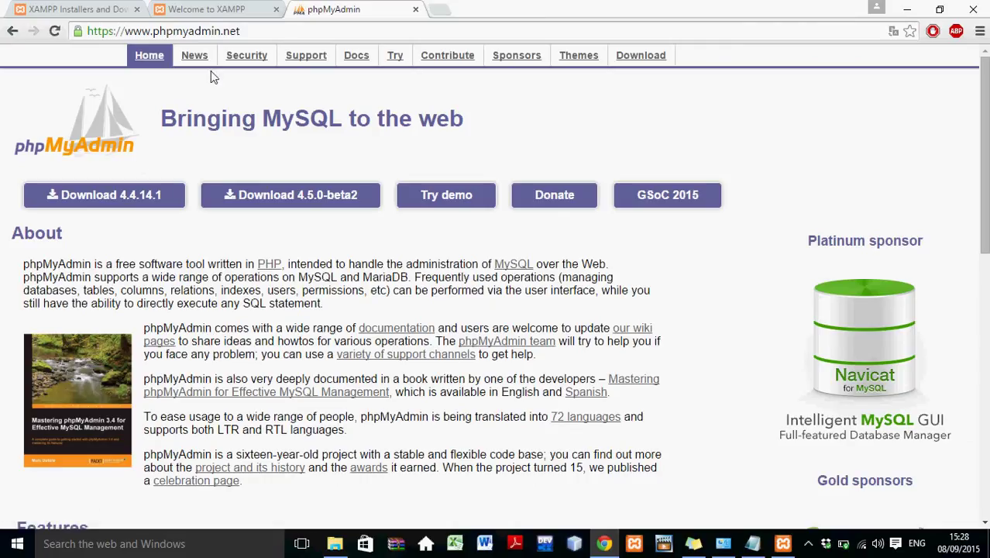
Step: Open another new browser tab alongside the phpMyAdmin website
{"action": "left_click", "coordinate": [439, 11]}
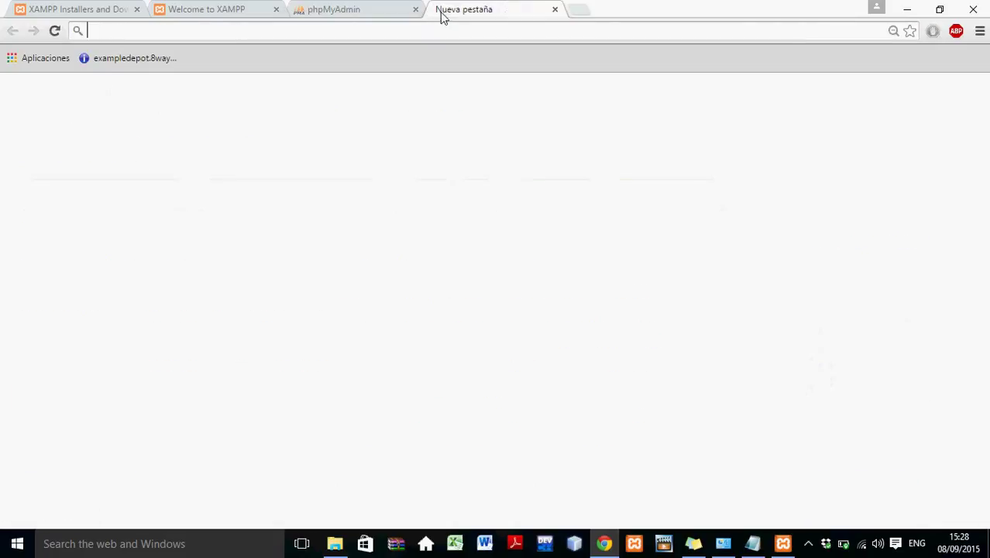